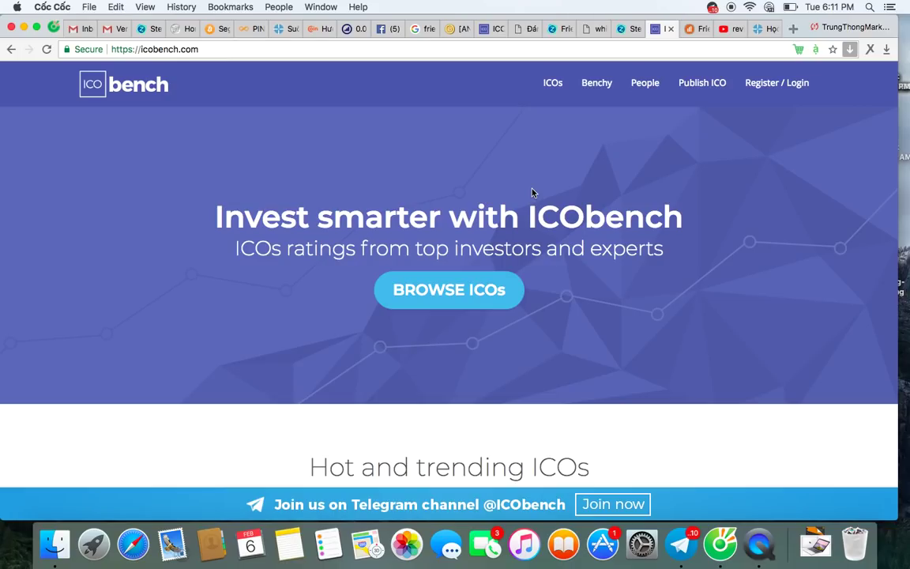
Step: Return to the steward.friendz.io Referrer tab and log out through the user name dropdown
scroll(532, 193, down, 10)
scroll(531, 192, up, 10)
click(524, 30)
click(555, 29)
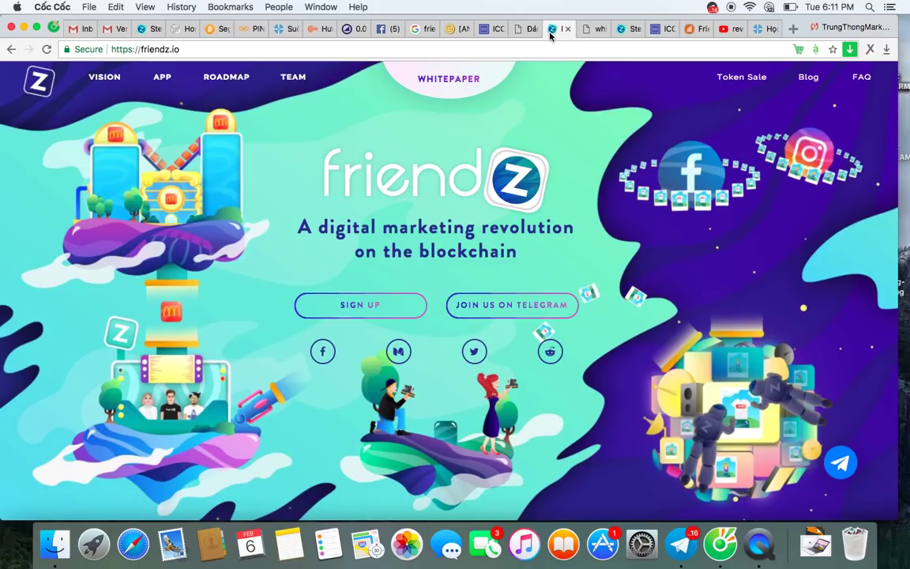
click(492, 29)
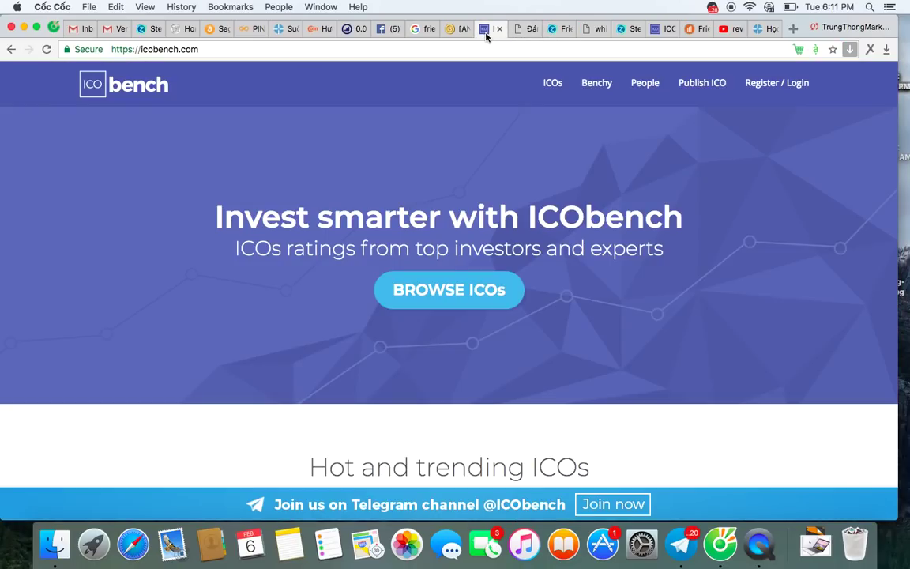
click(592, 29)
click(630, 29)
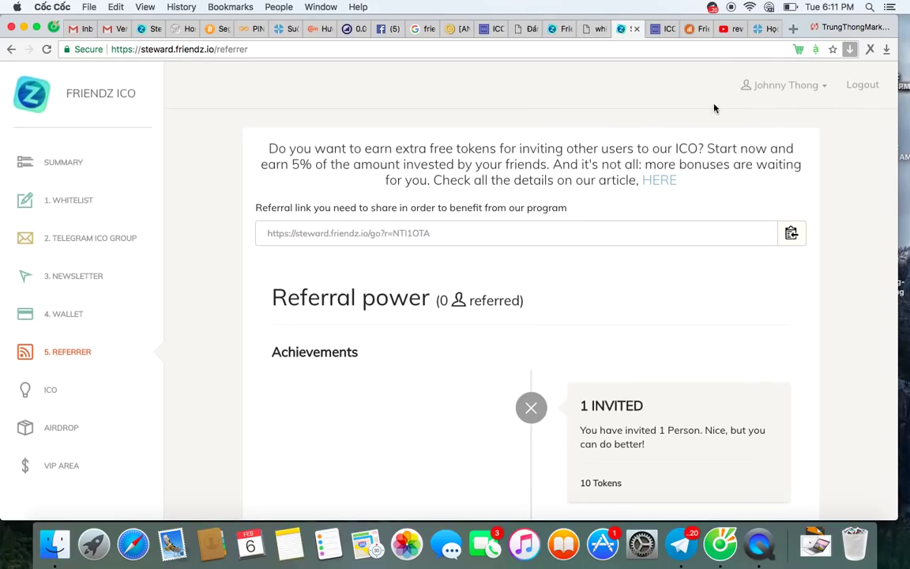
click(810, 88)
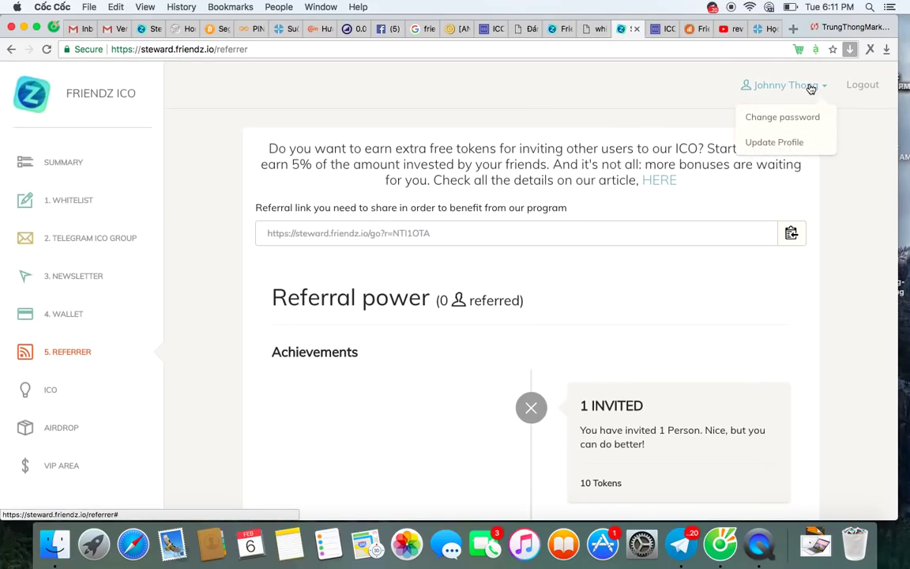
click(854, 94)
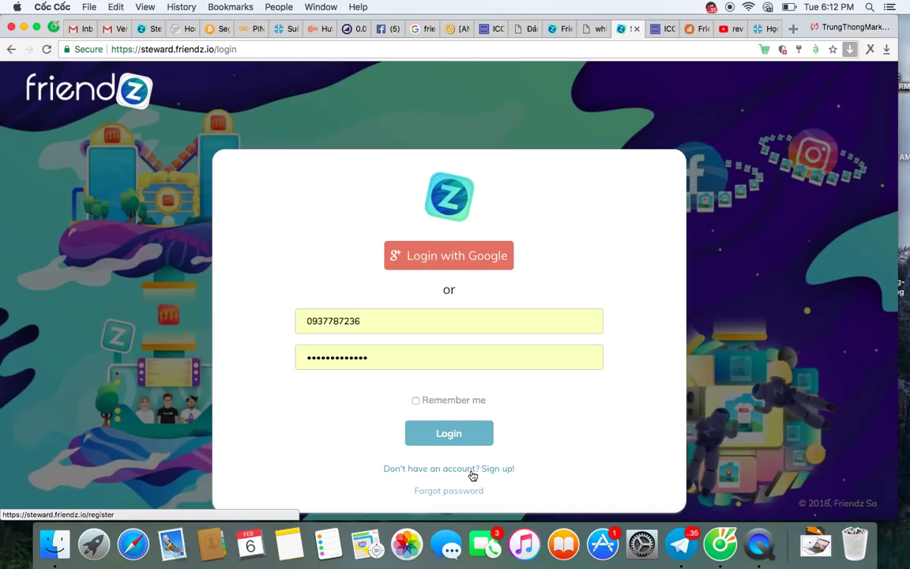
scroll(463, 313, down, 1)
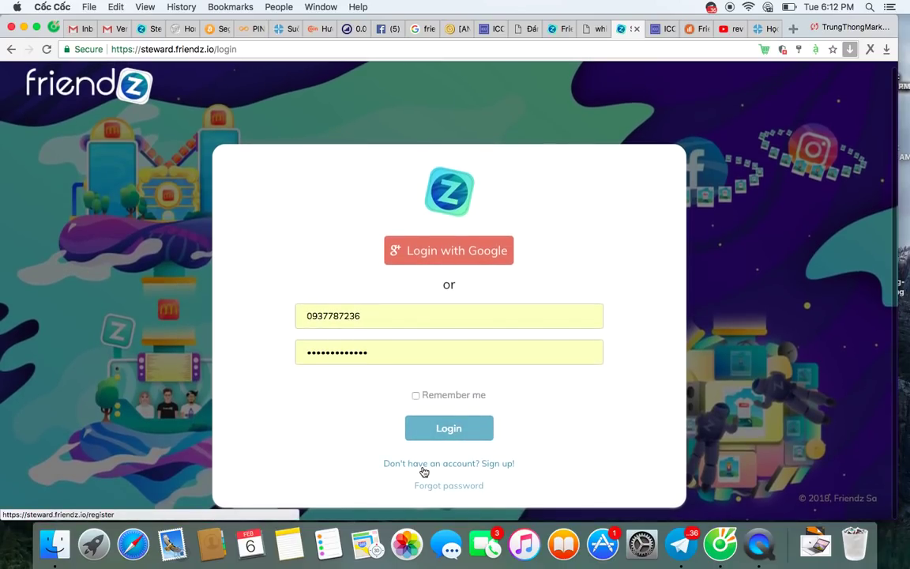
click(500, 466)
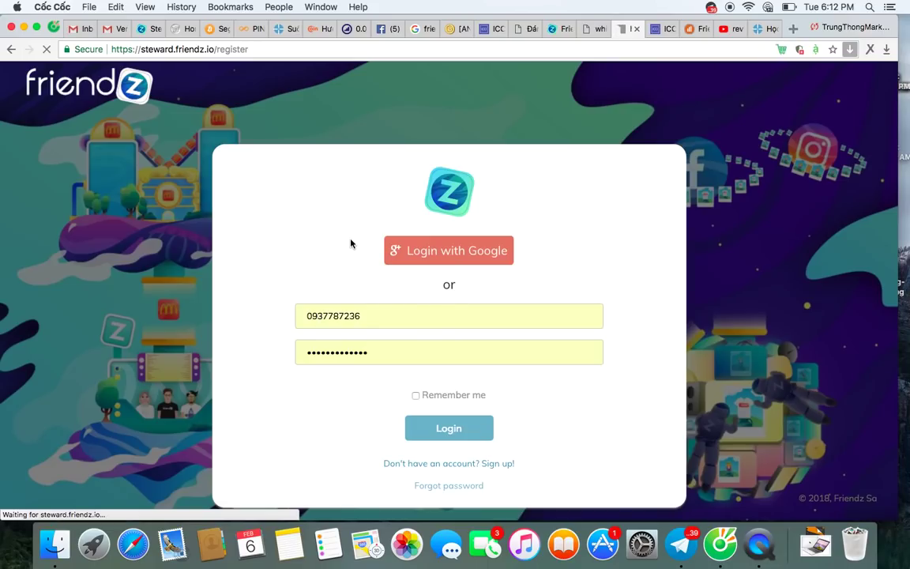
scroll(355, 266, down, 3)
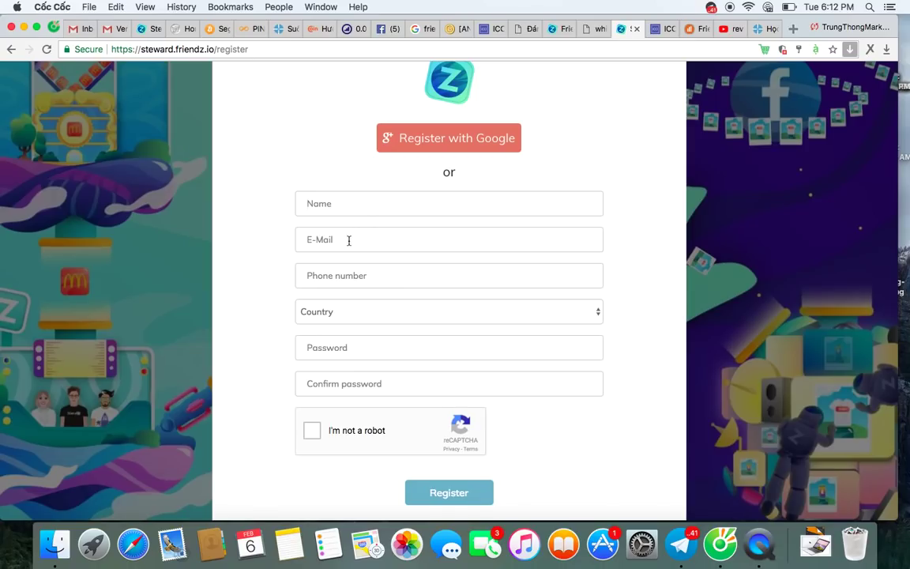
click(351, 276)
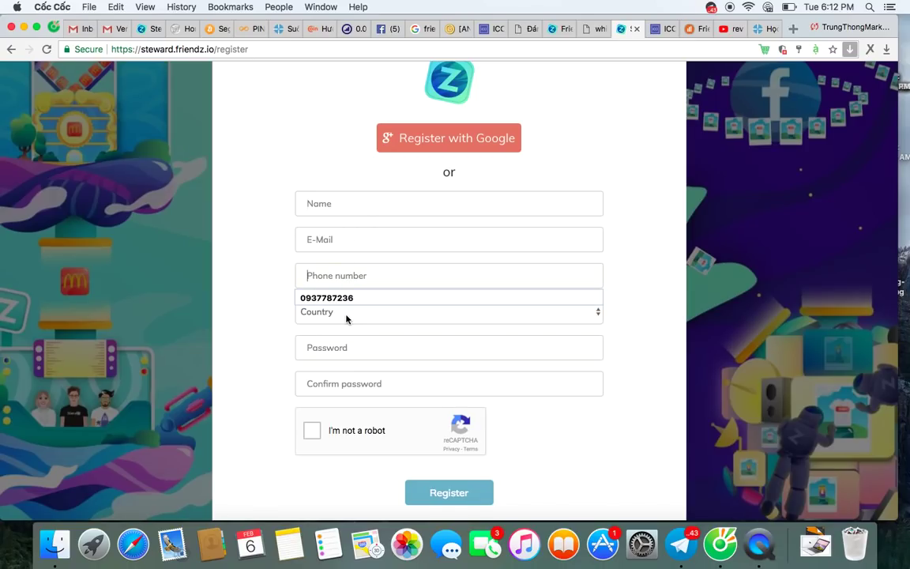
click(346, 316)
click(231, 357)
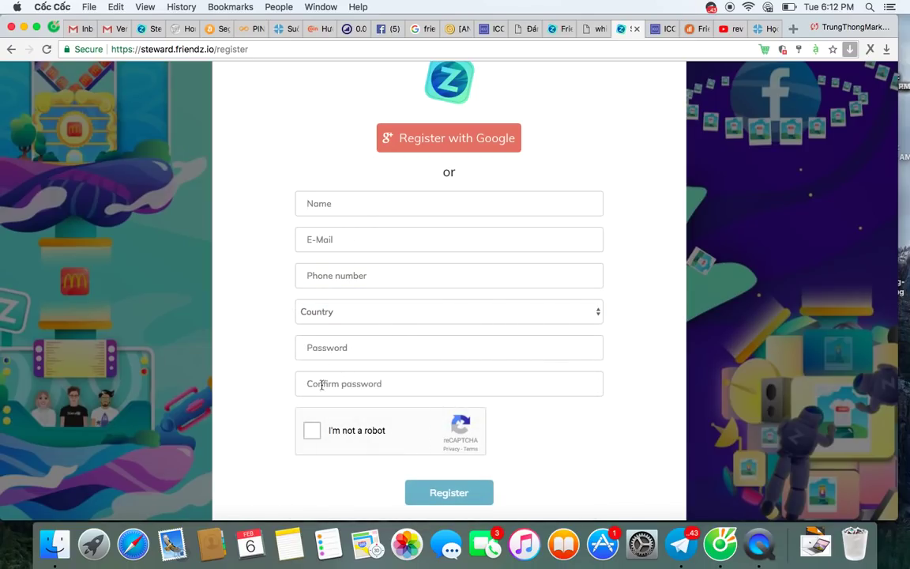
click(312, 430)
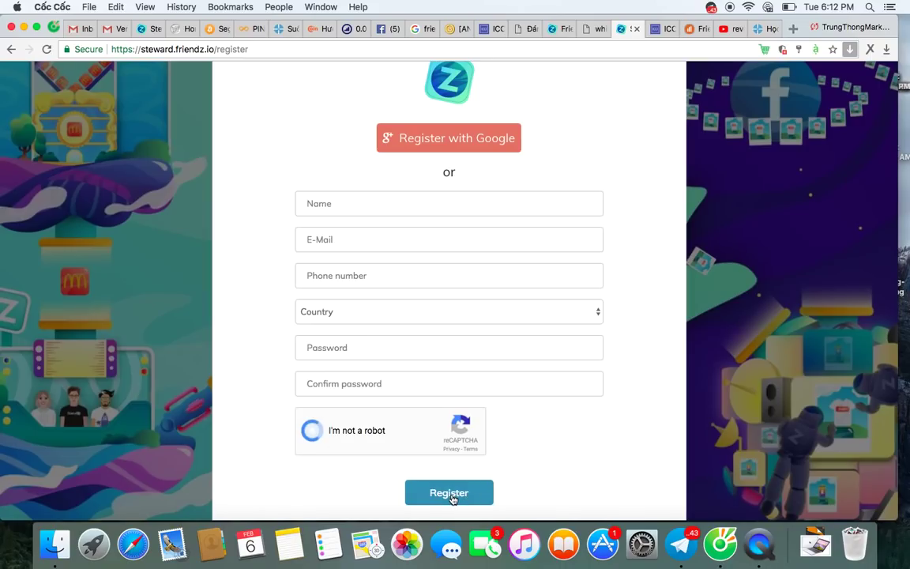
scroll(452, 496, down, 1)
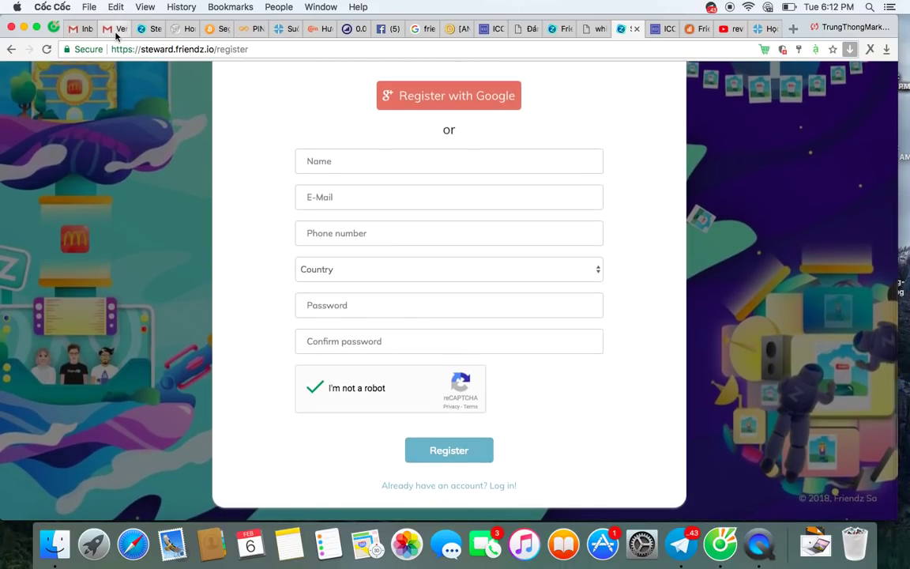
click(116, 30)
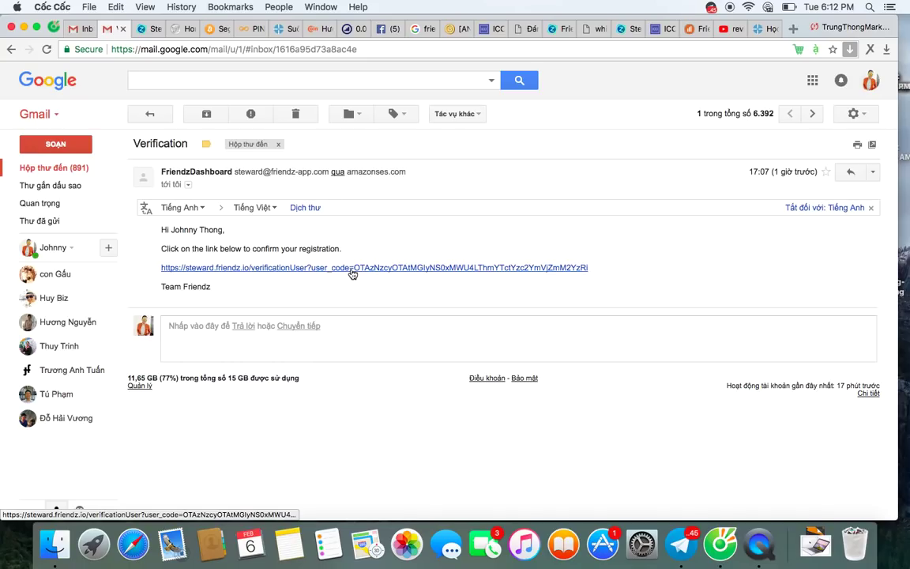
click(567, 30)
click(588, 30)
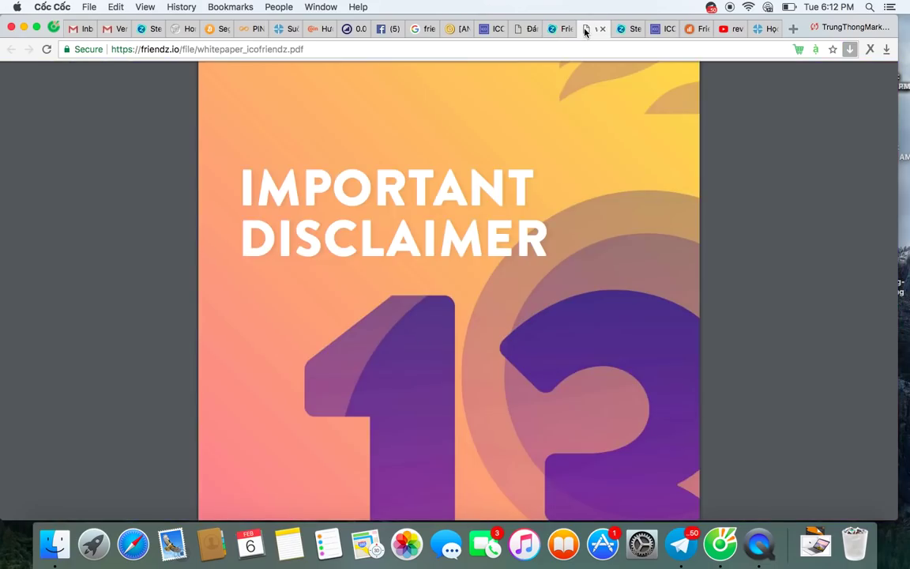
key(ctrl+Tab)
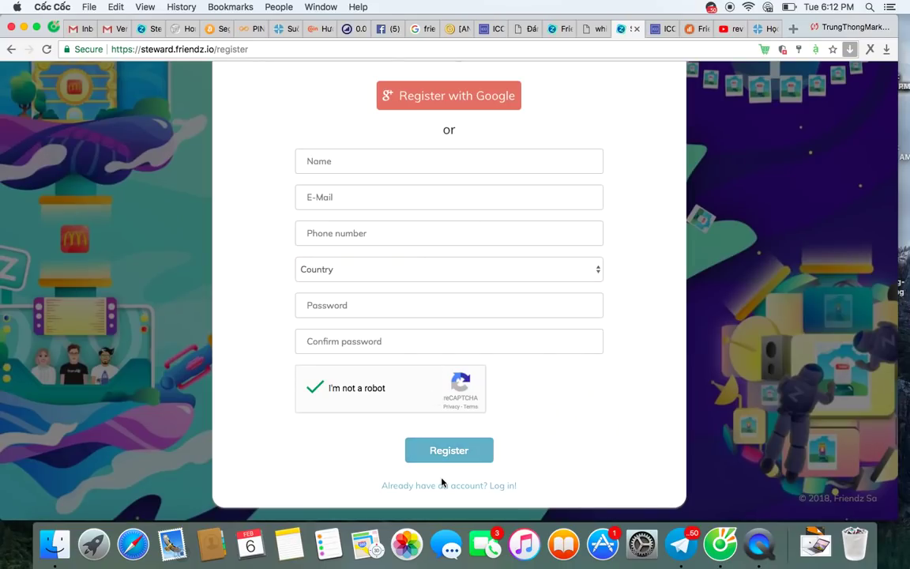
click(464, 487)
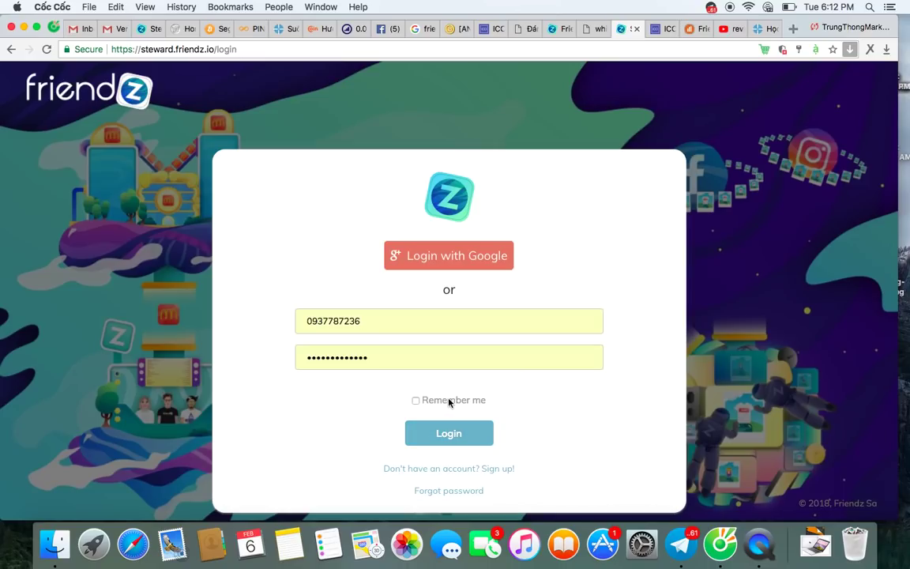
click(448, 432)
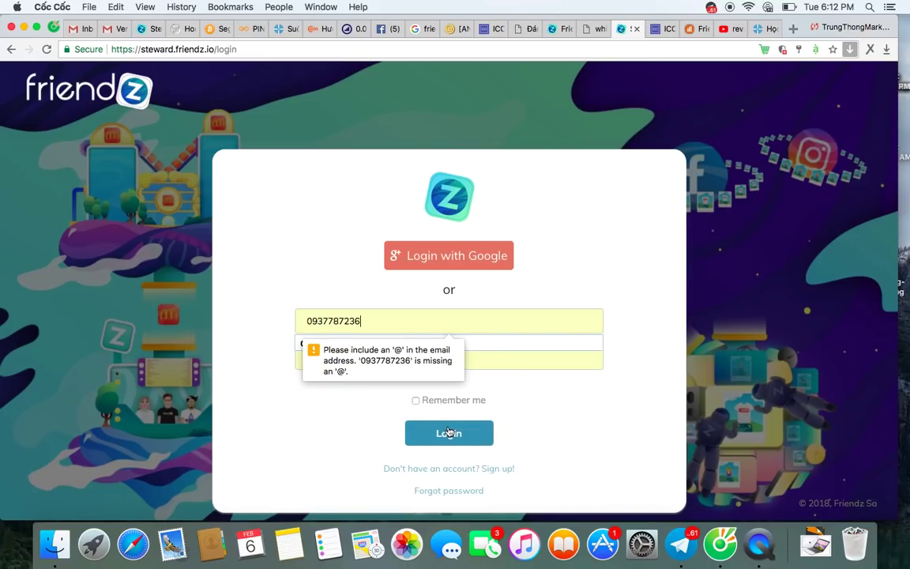
click(344, 278)
click(380, 320)
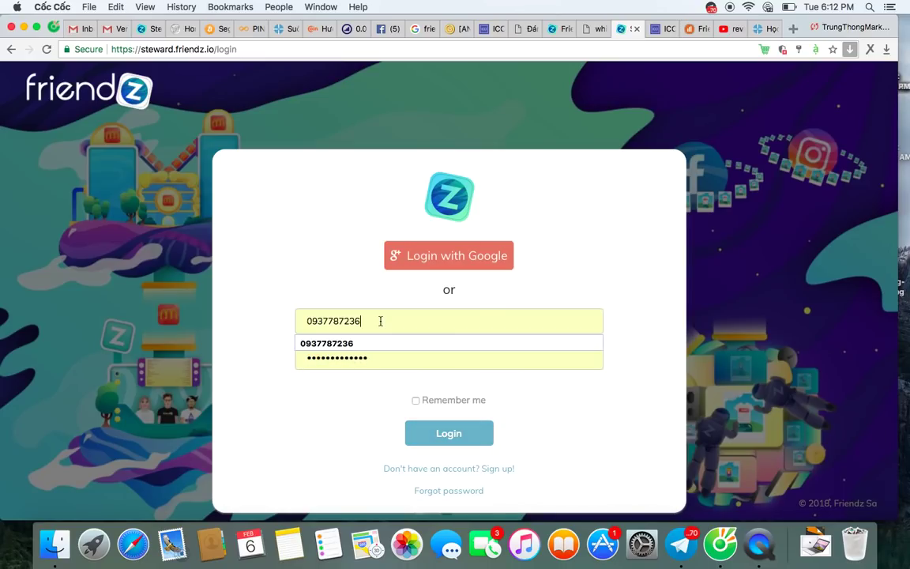
click(536, 280)
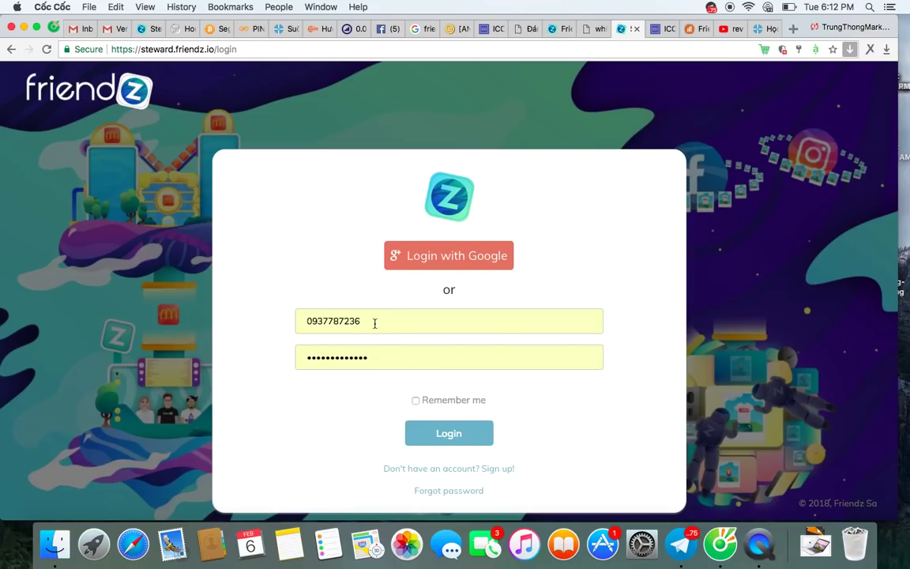
drag(374, 323, 238, 312)
key(BackSpace)
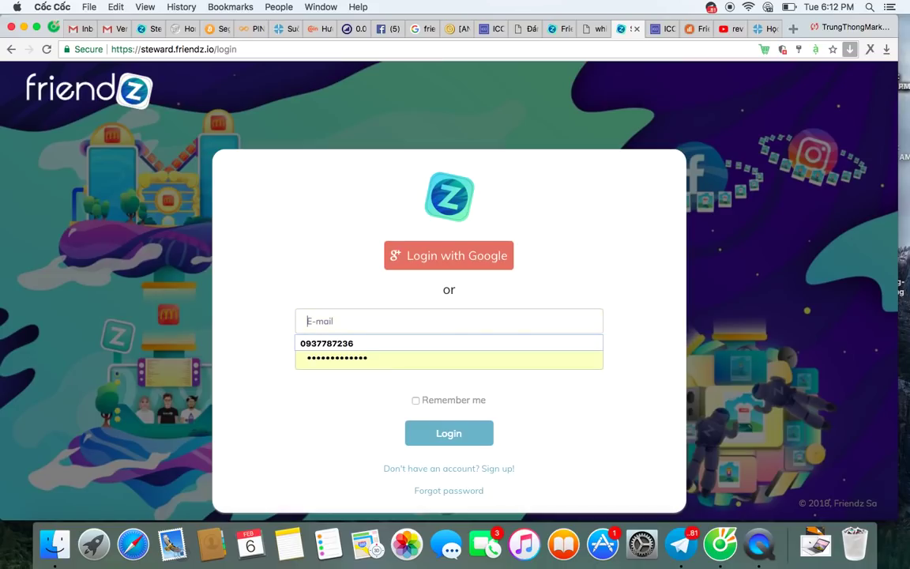
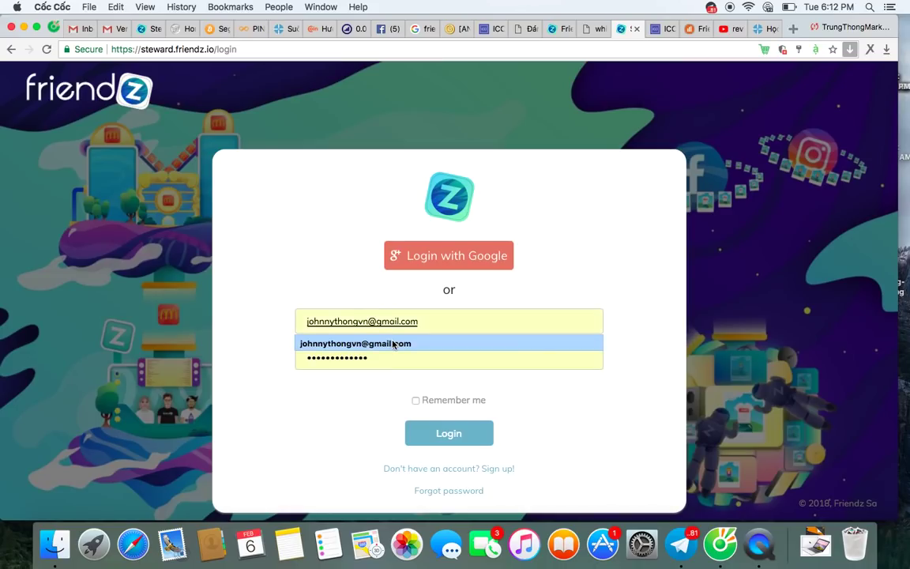
click(355, 343)
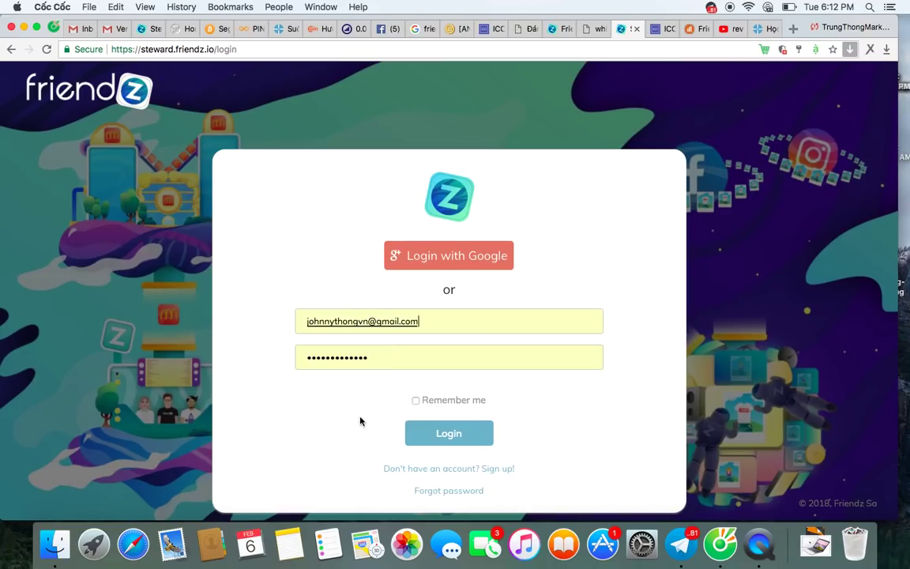
click(417, 401)
click(448, 434)
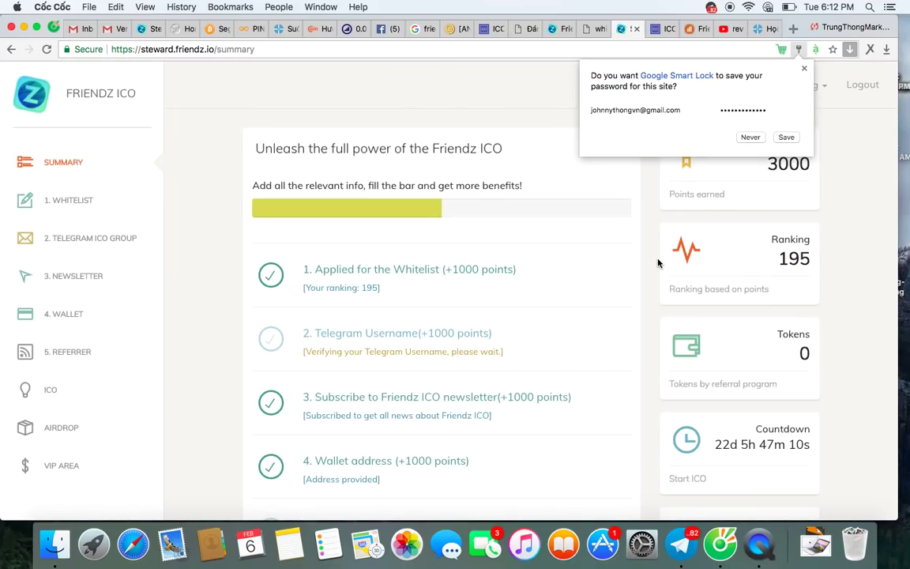
click(646, 238)
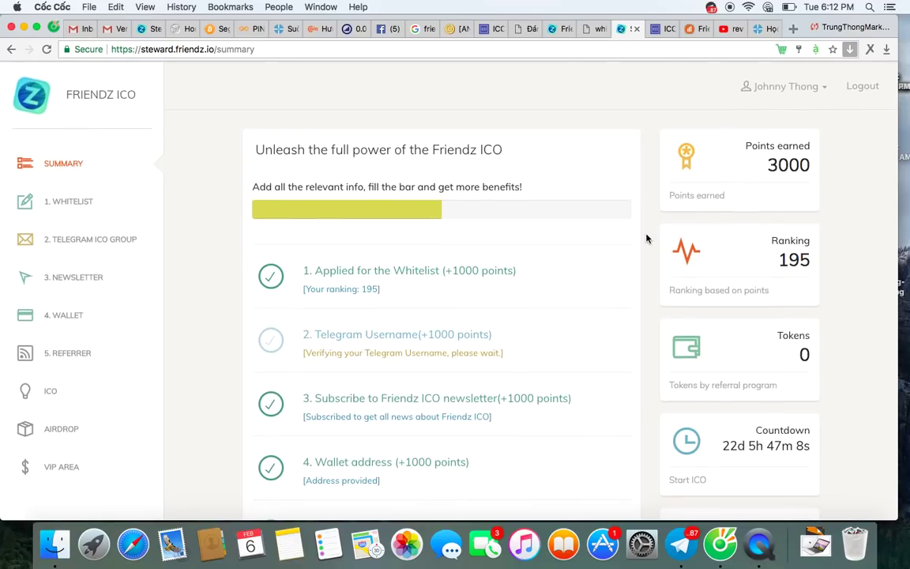
scroll(644, 138, down, 5)
scroll(579, 367, up, 5)
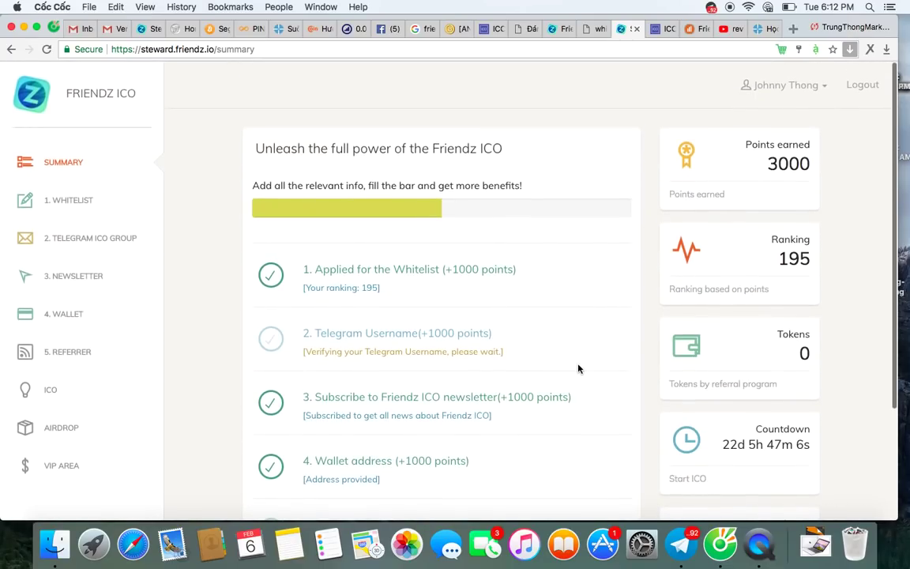
scroll(566, 319, down, 3)
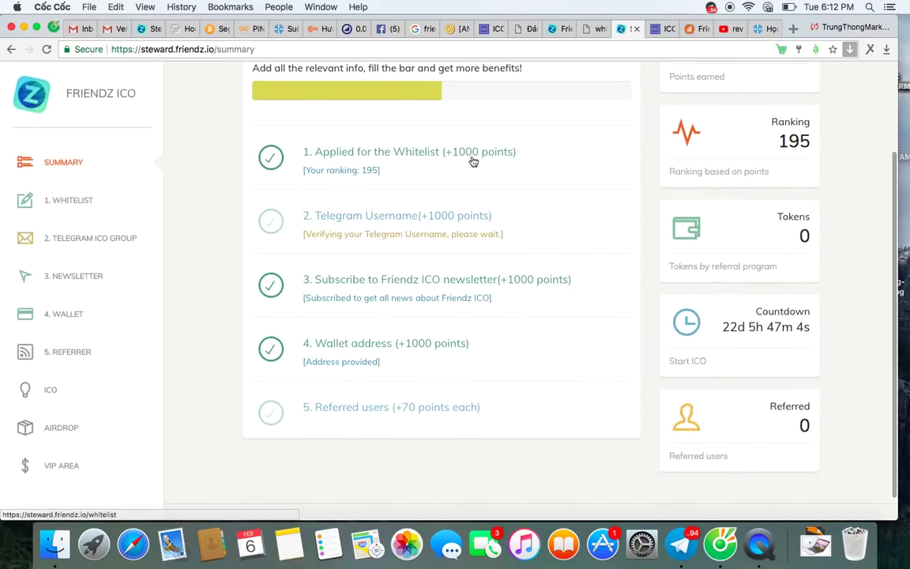
scroll(464, 156, up, 1)
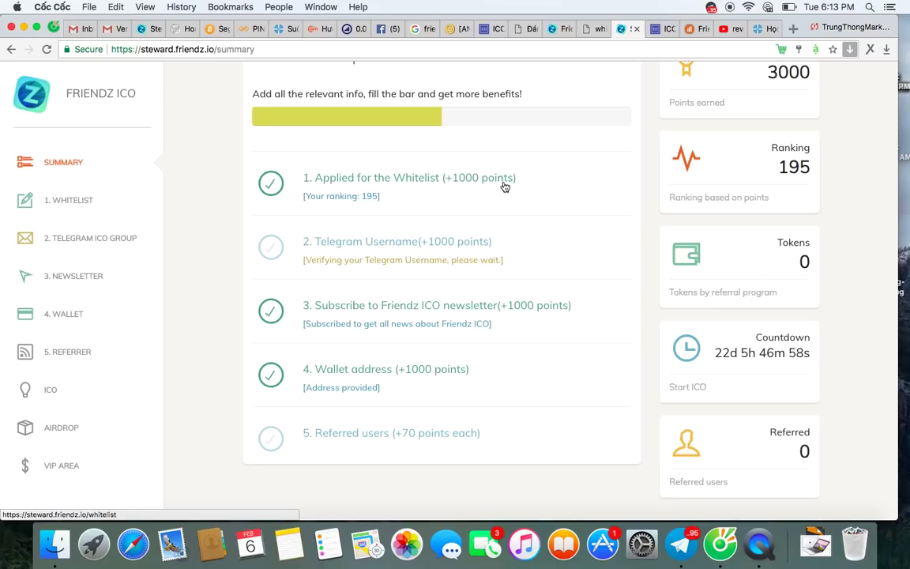
scroll(505, 186, up, 1)
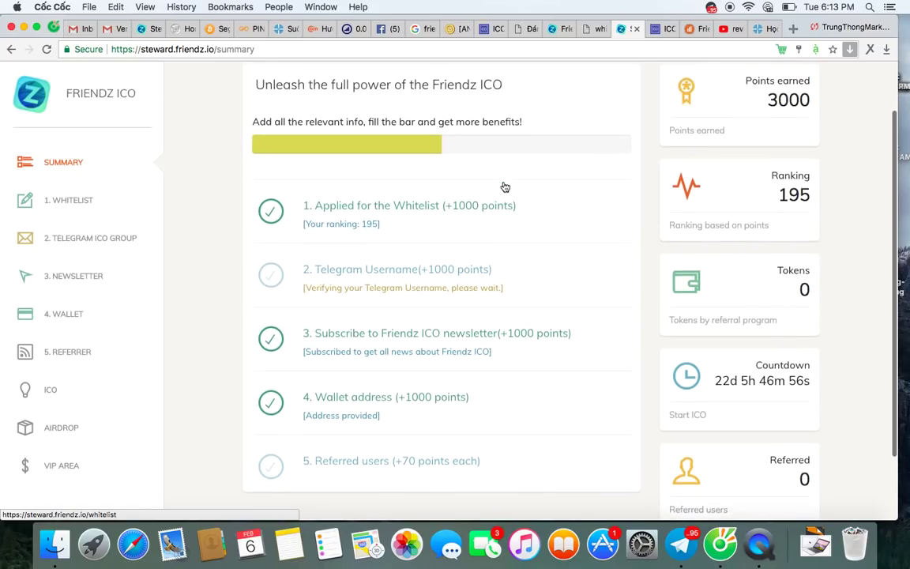
scroll(492, 197, down, 2)
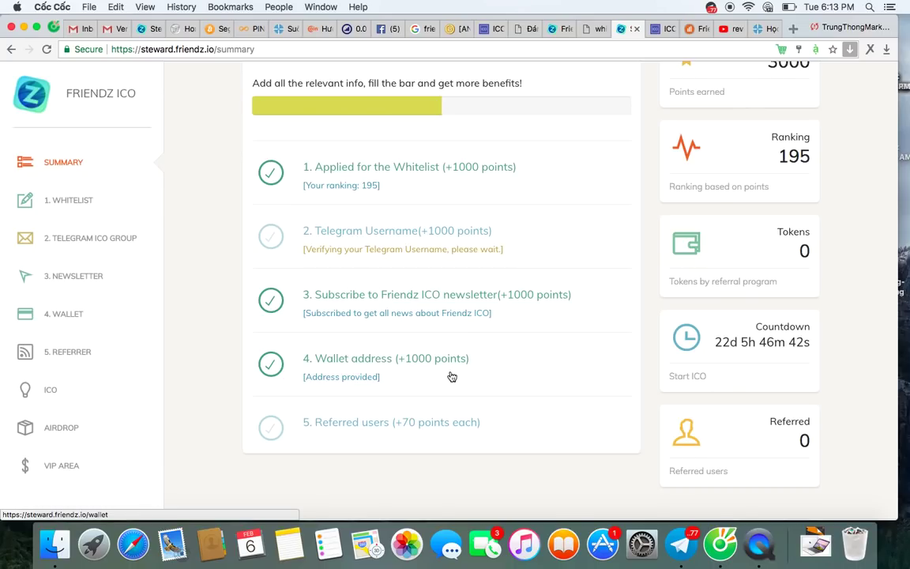
scroll(451, 377, down, 2)
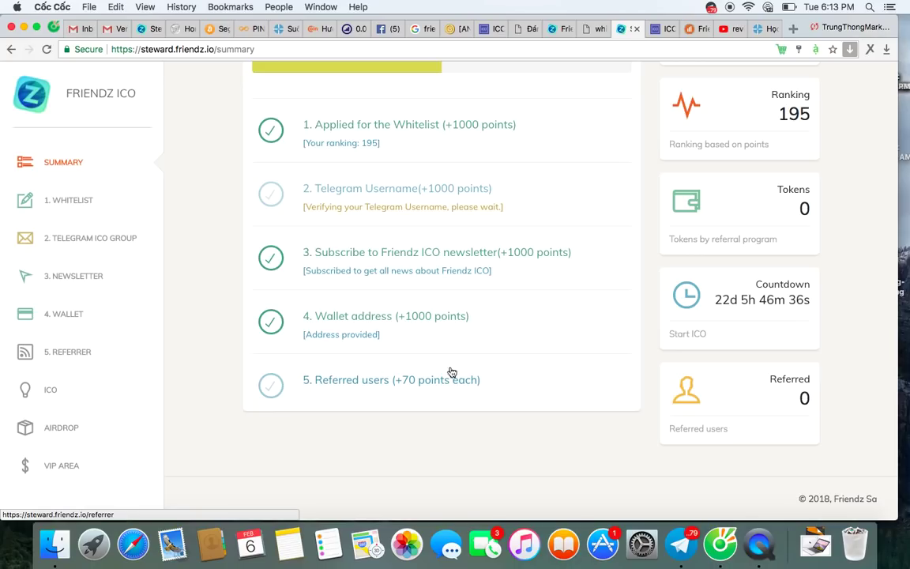
scroll(355, 393, up, 5)
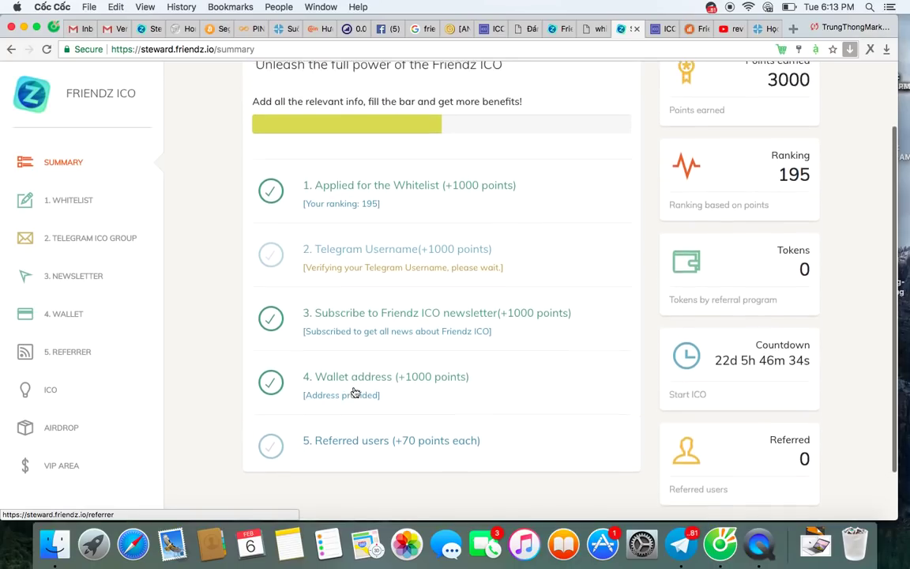
scroll(295, 294, down, 4)
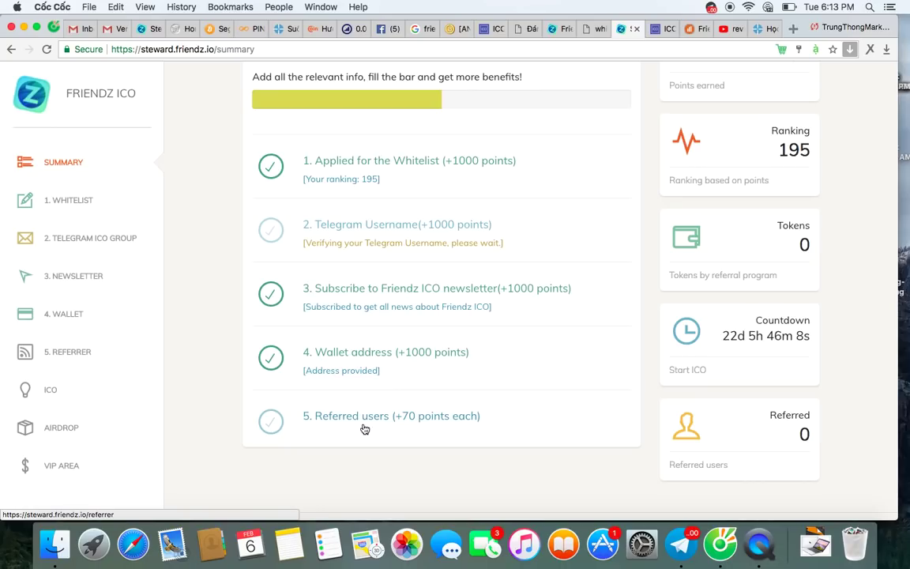
scroll(365, 427, up, 1)
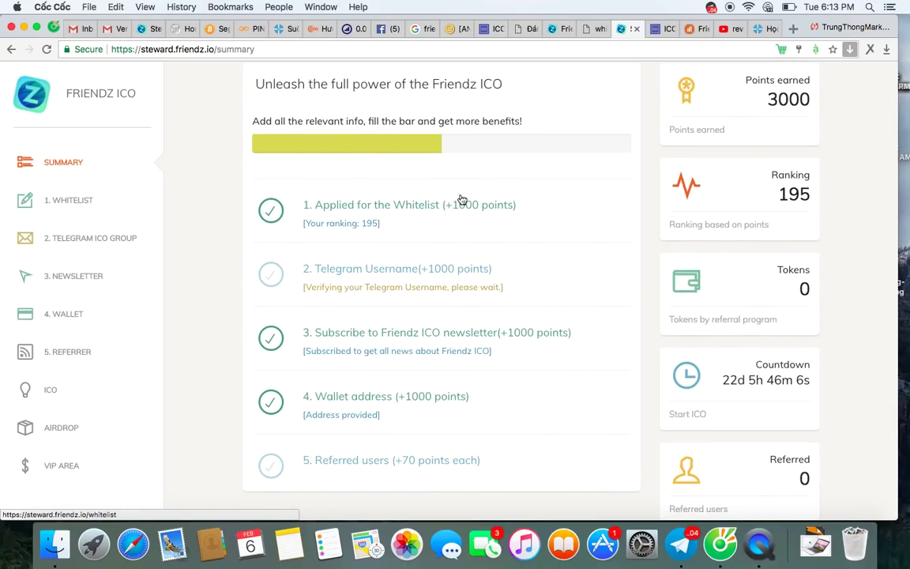
scroll(430, 417, up, 2)
scroll(431, 416, down, 5)
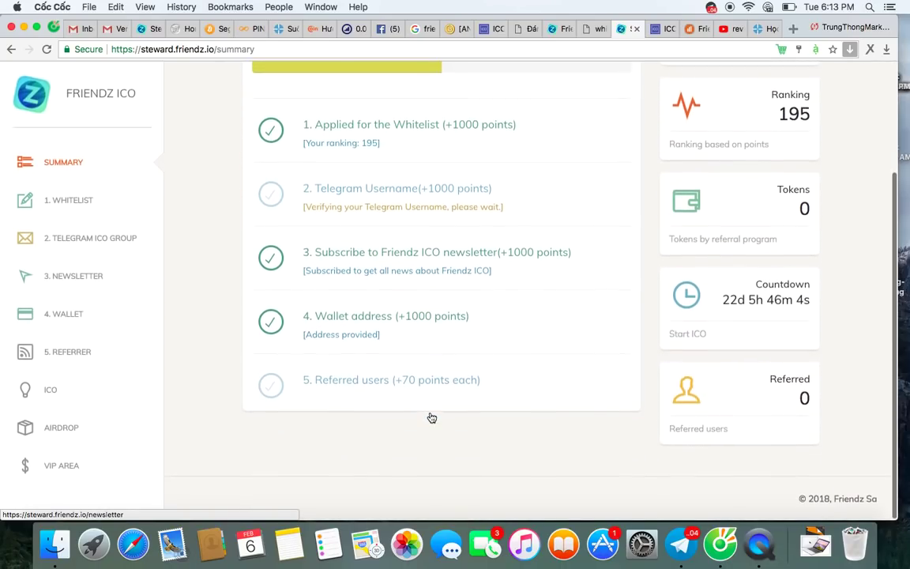
scroll(316, 379, up, 4)
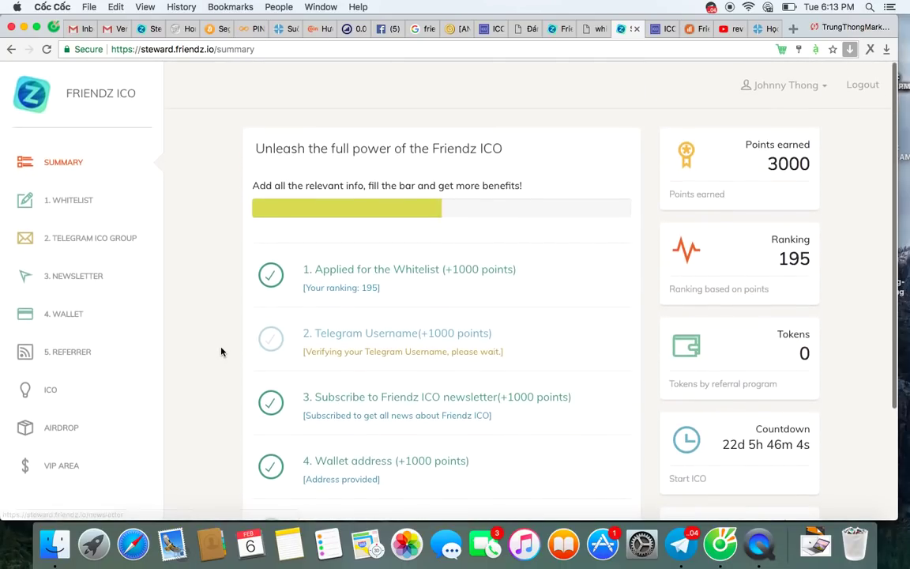
click(67, 357)
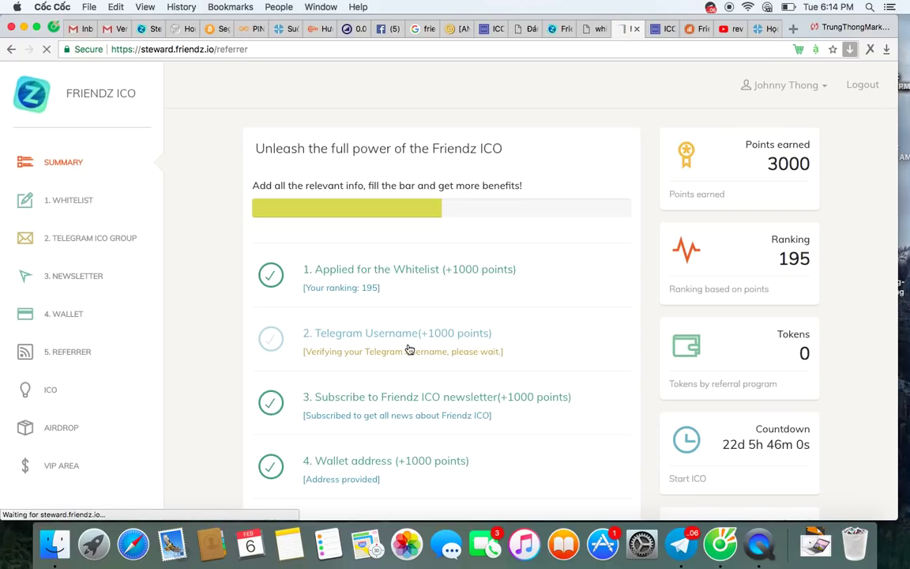
Step: Copy the personal referral link on the Referrer page, then go back to the Summary page
scroll(193, 268, down, 5)
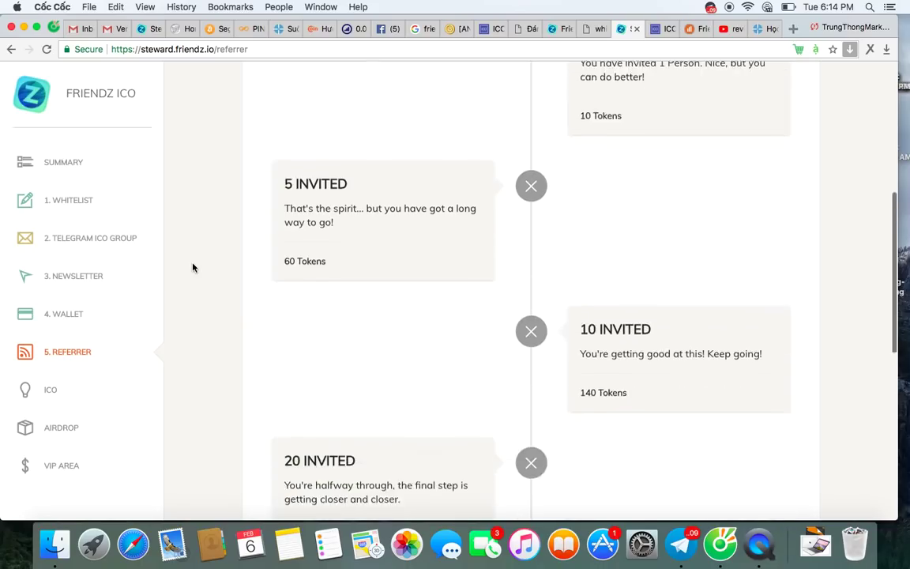
scroll(353, 308, up, 5)
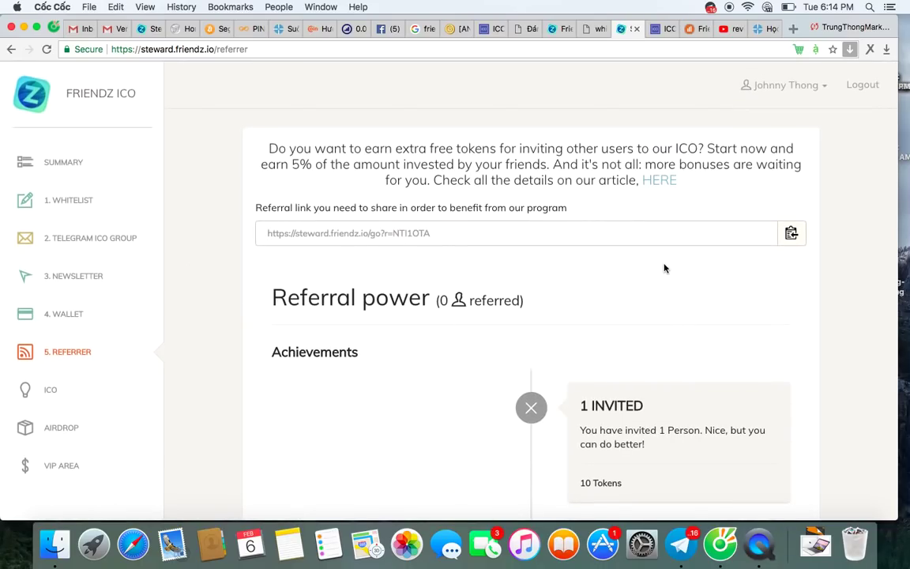
click(791, 235)
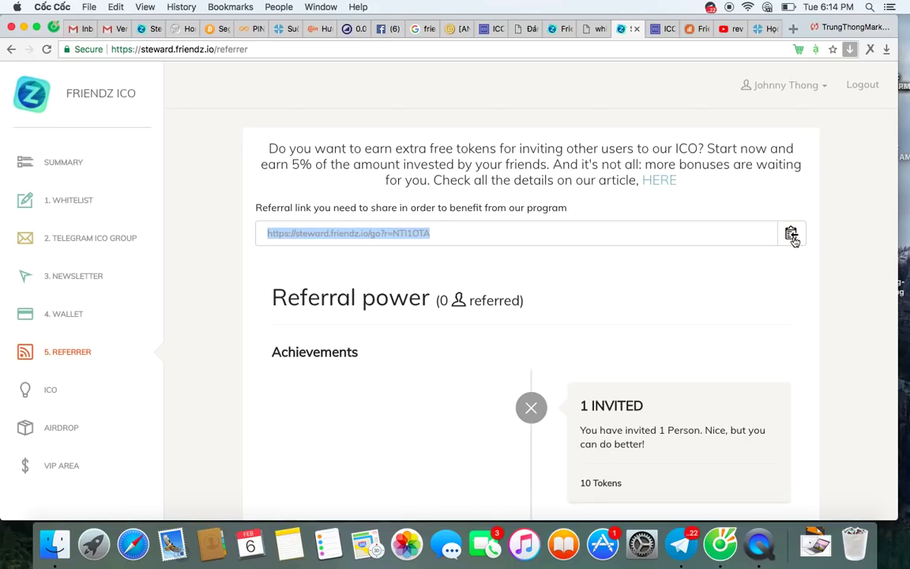
scroll(581, 370, down, 10)
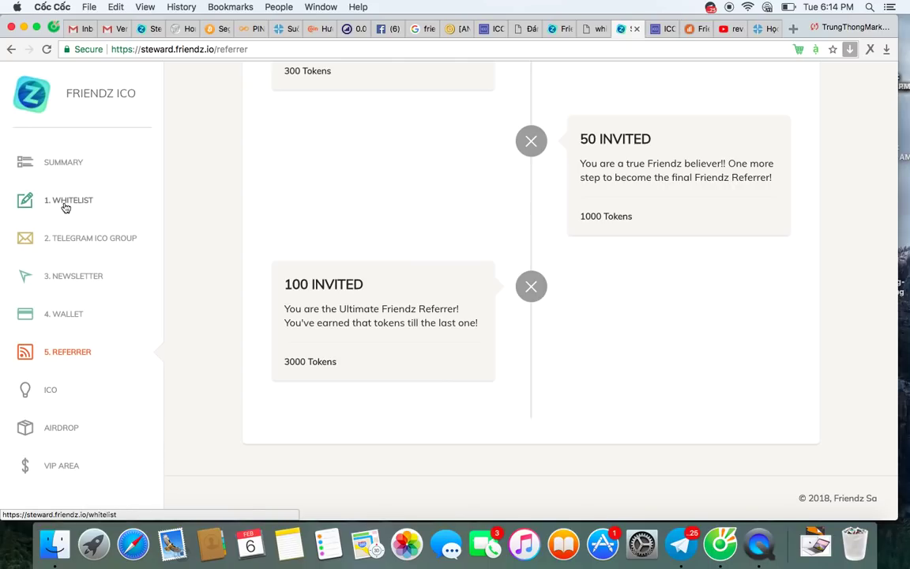
click(64, 169)
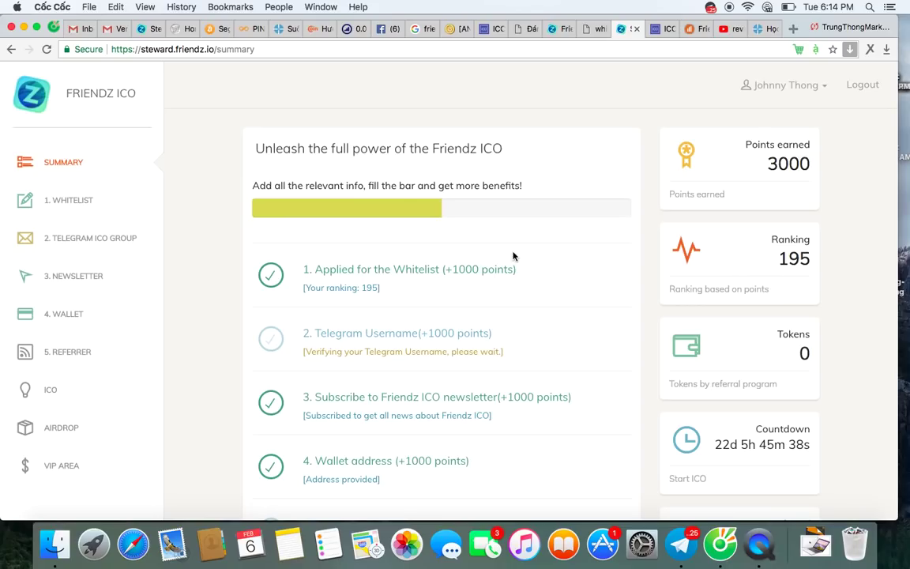
Step: Scroll through the Summary page to review 3000 points, ranking 195 and the completed steps
scroll(537, 345, down, 2)
scroll(527, 345, up, 2)
scroll(474, 363, down, 3)
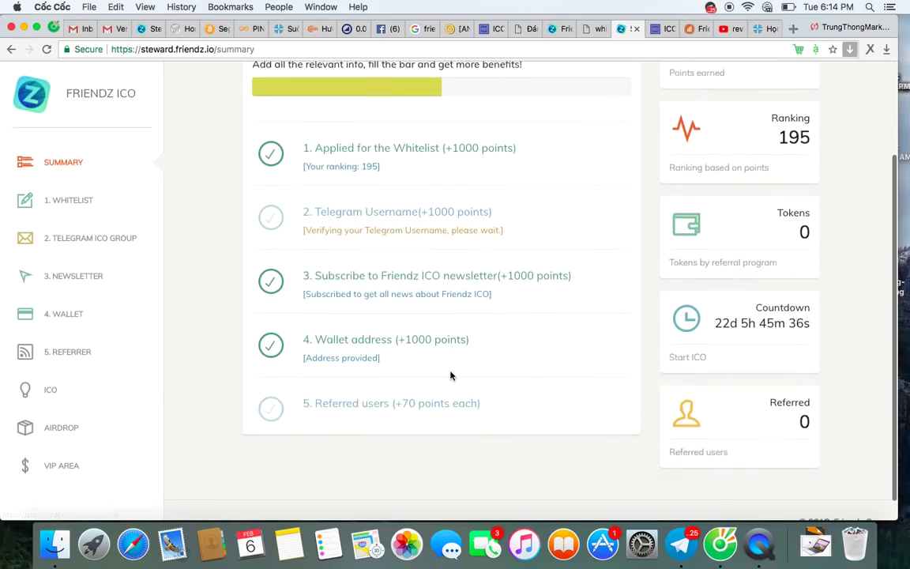
scroll(451, 376, down, 1)
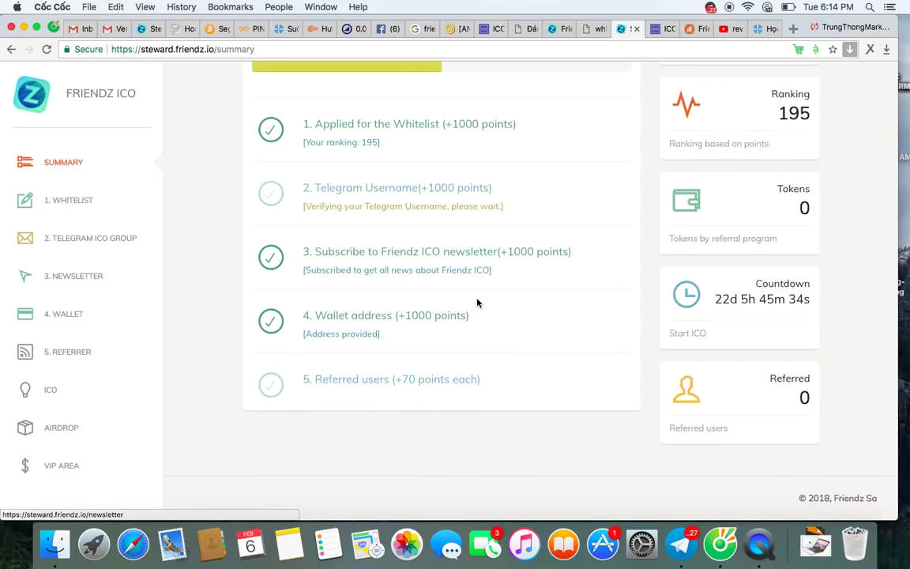
scroll(429, 391, up, 3)
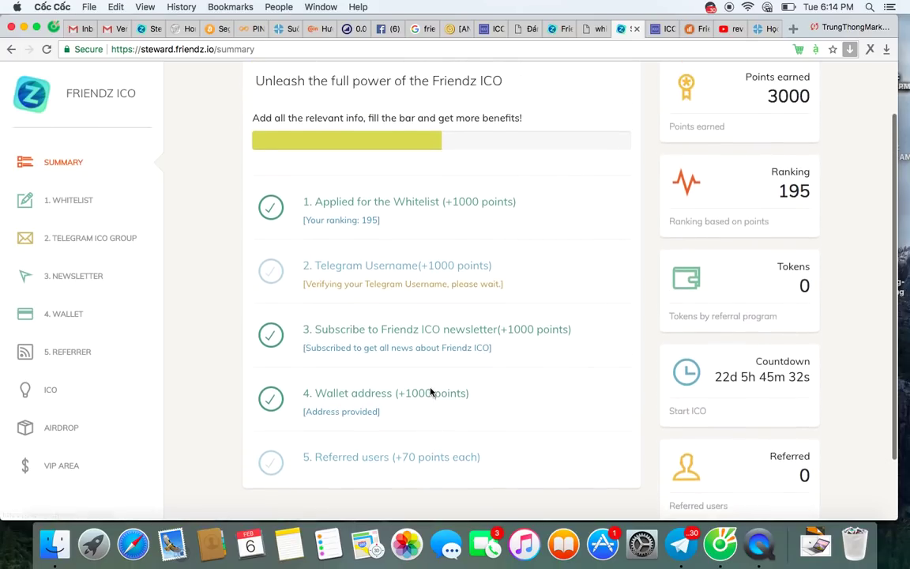
scroll(431, 392, down, 3)
scroll(430, 392, up, 3)
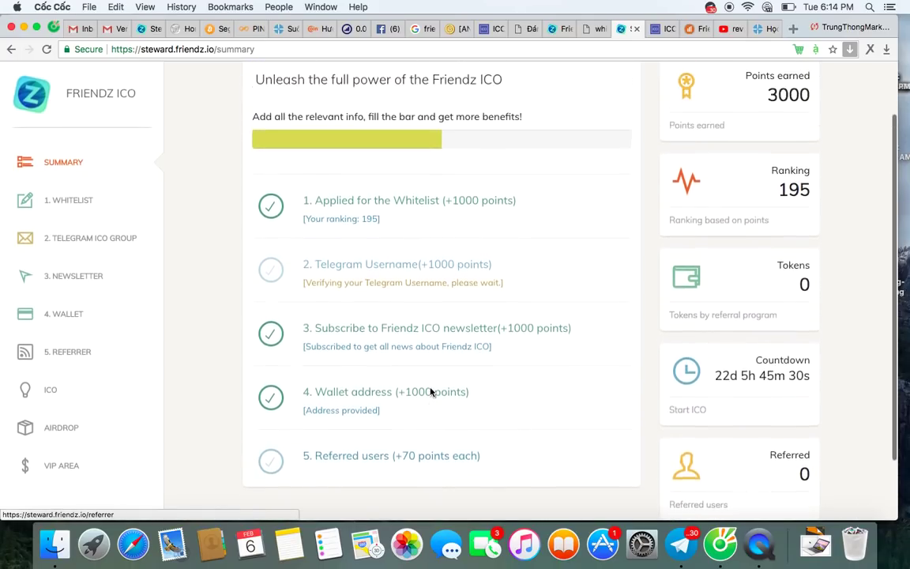
scroll(432, 392, up, 2)
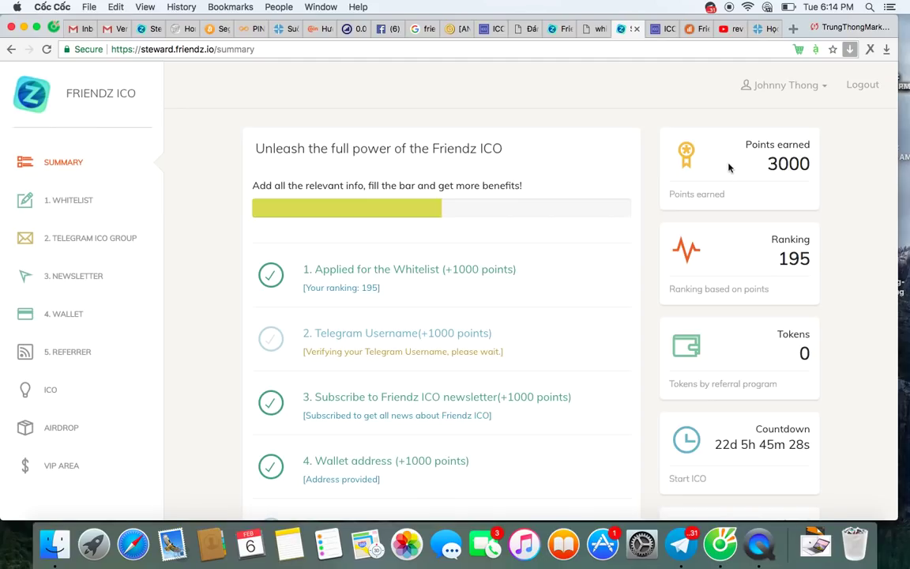
scroll(606, 301, down, 5)
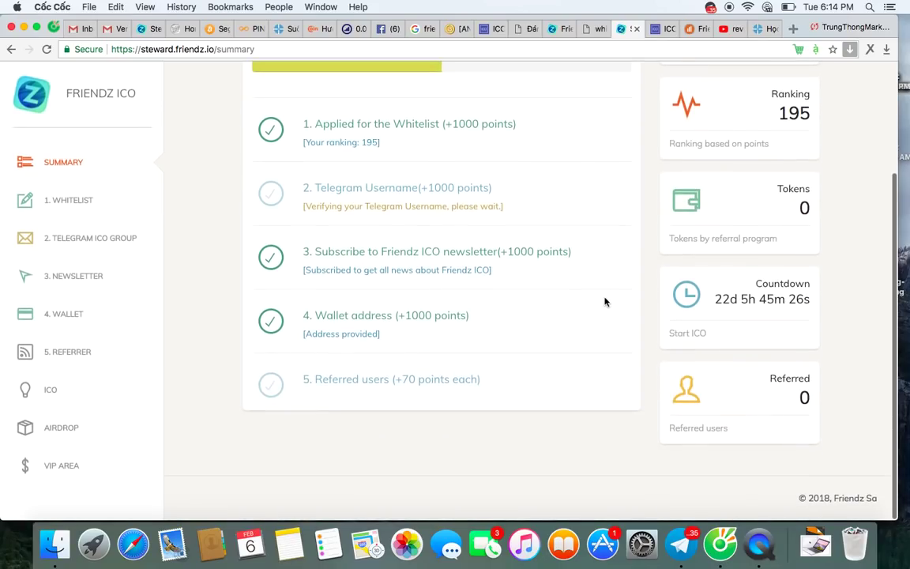
scroll(378, 427, up, 5)
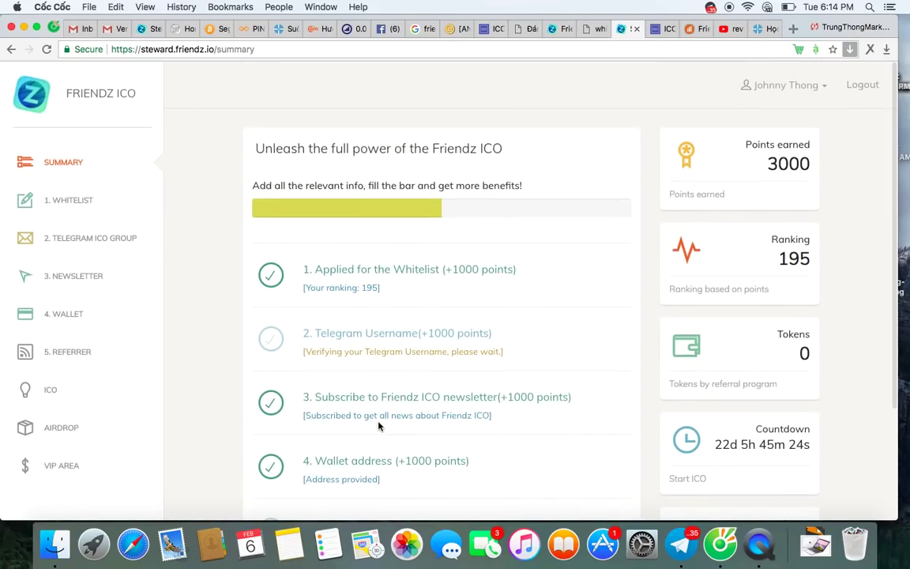
scroll(379, 427, down, 5)
scroll(379, 427, up, 5)
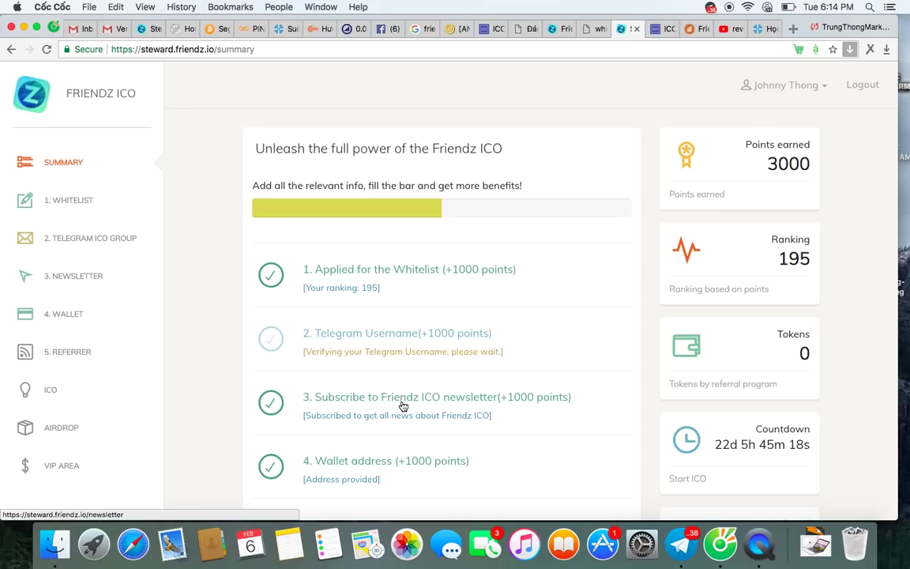
scroll(403, 406, down, 5)
scroll(403, 406, up, 5)
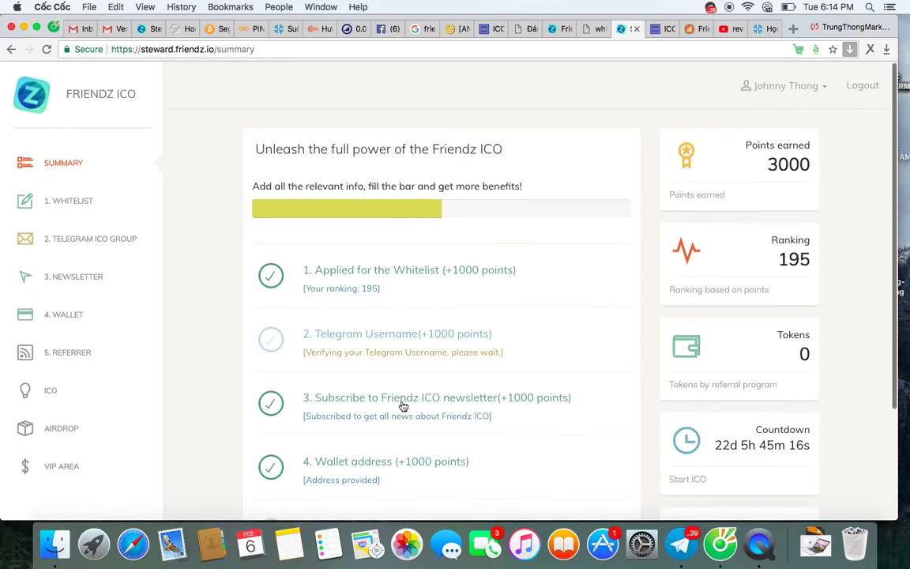
scroll(403, 406, down, 5)
scroll(201, 332, up, 3)
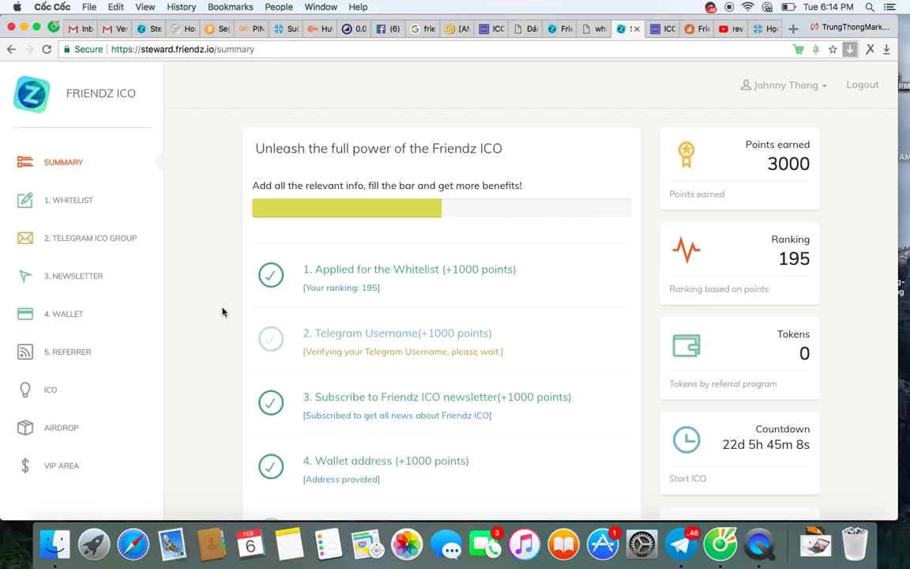
scroll(222, 312, down, 3)
scroll(222, 312, up, 3)
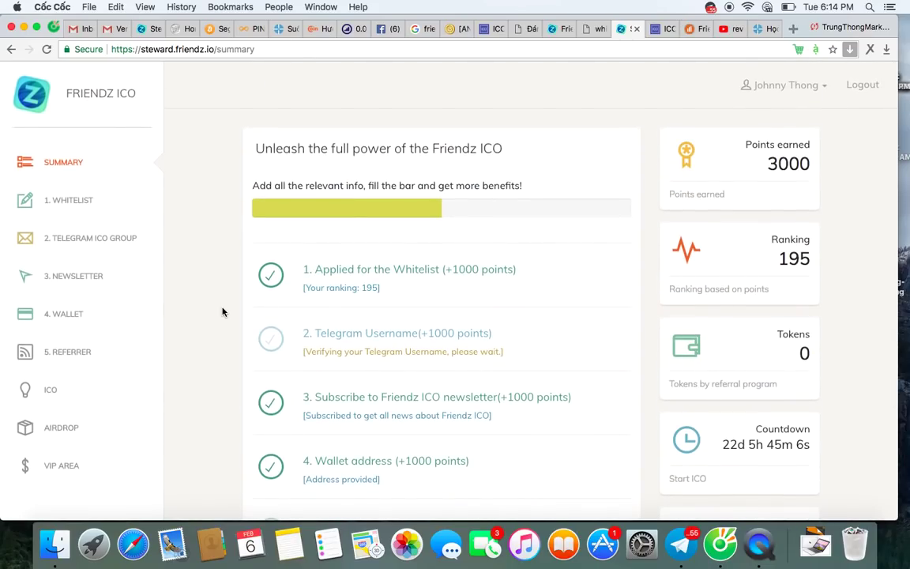